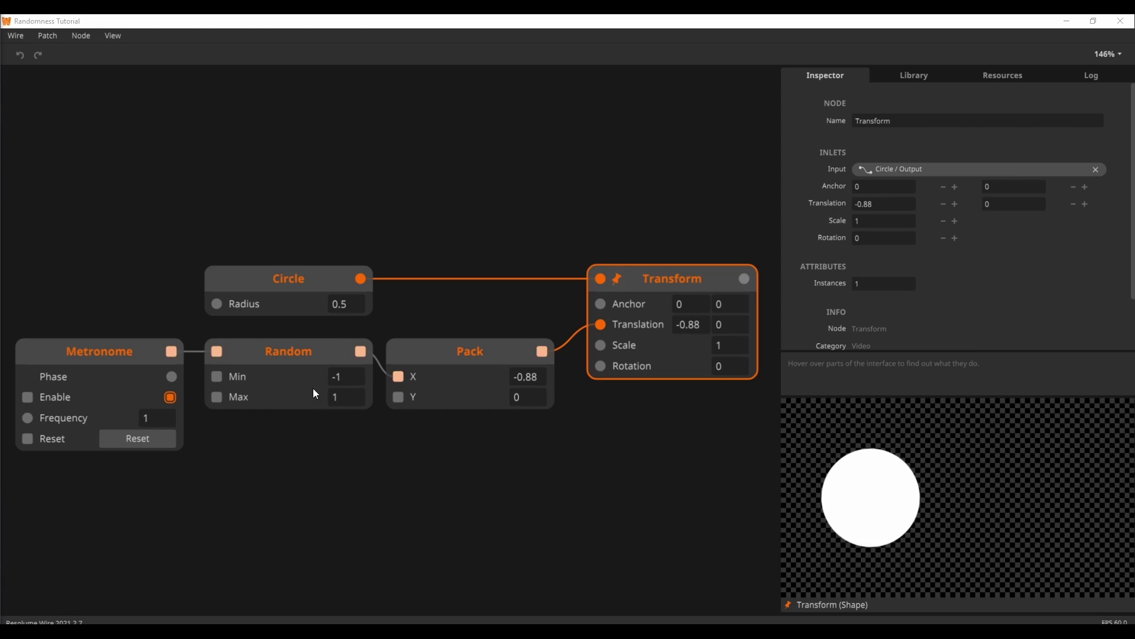
- Inspect the Random node's settings and the outputs of the Random and Pack nodes that drive the circle's translation
{"action": "left_click", "coordinate": [292, 362]}
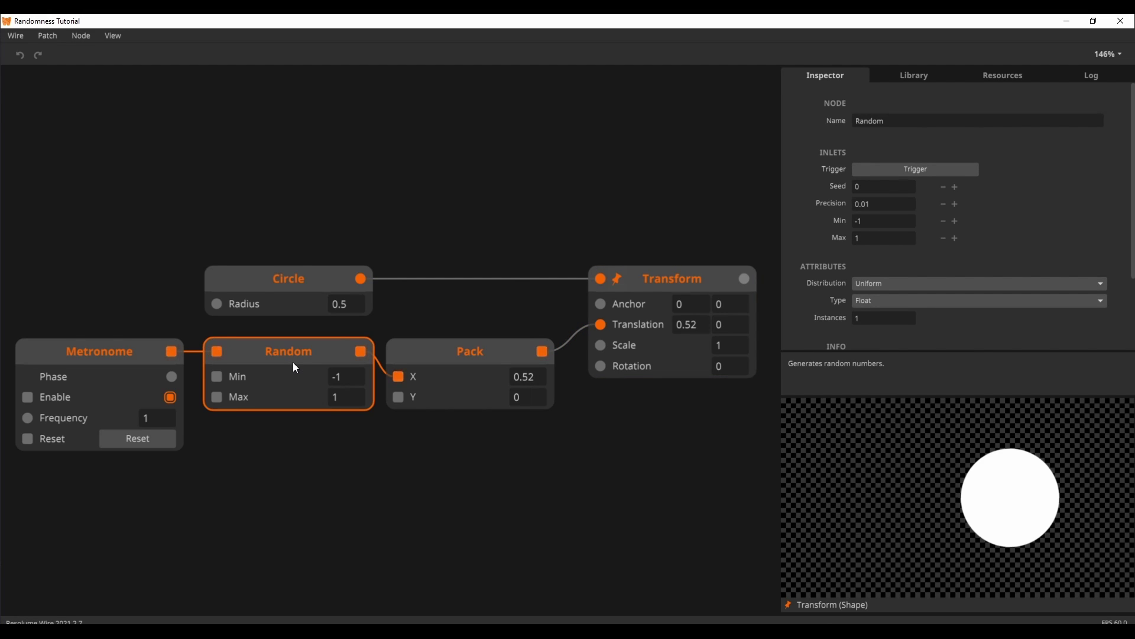
{"action": "mouse_move", "coordinate": [360, 353]}
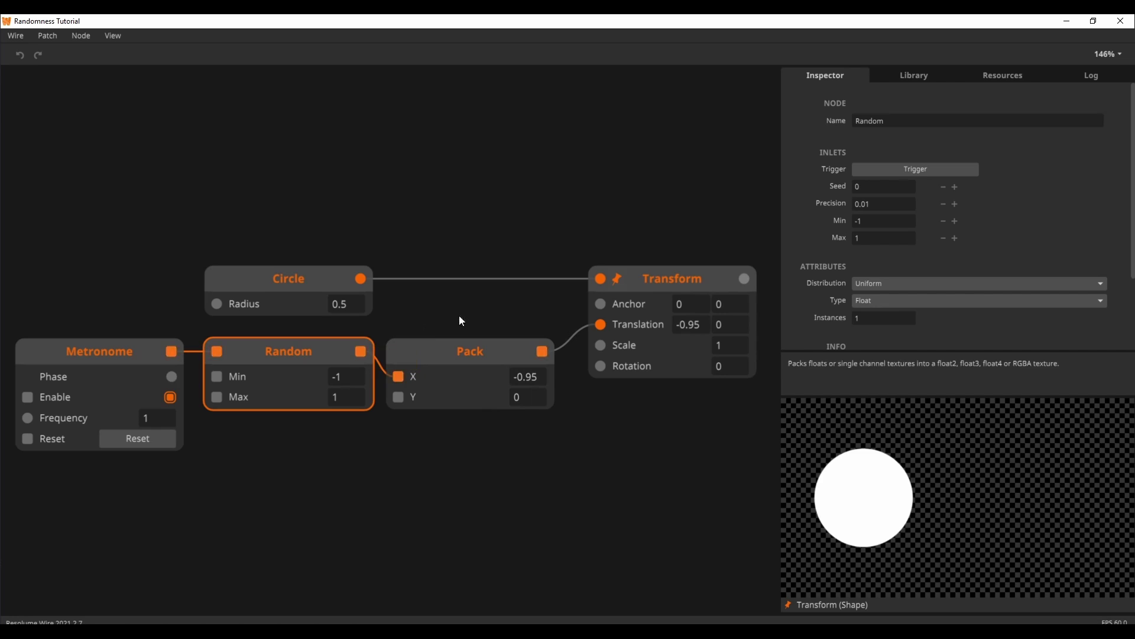
{"action": "mouse_move", "coordinate": [541, 350]}
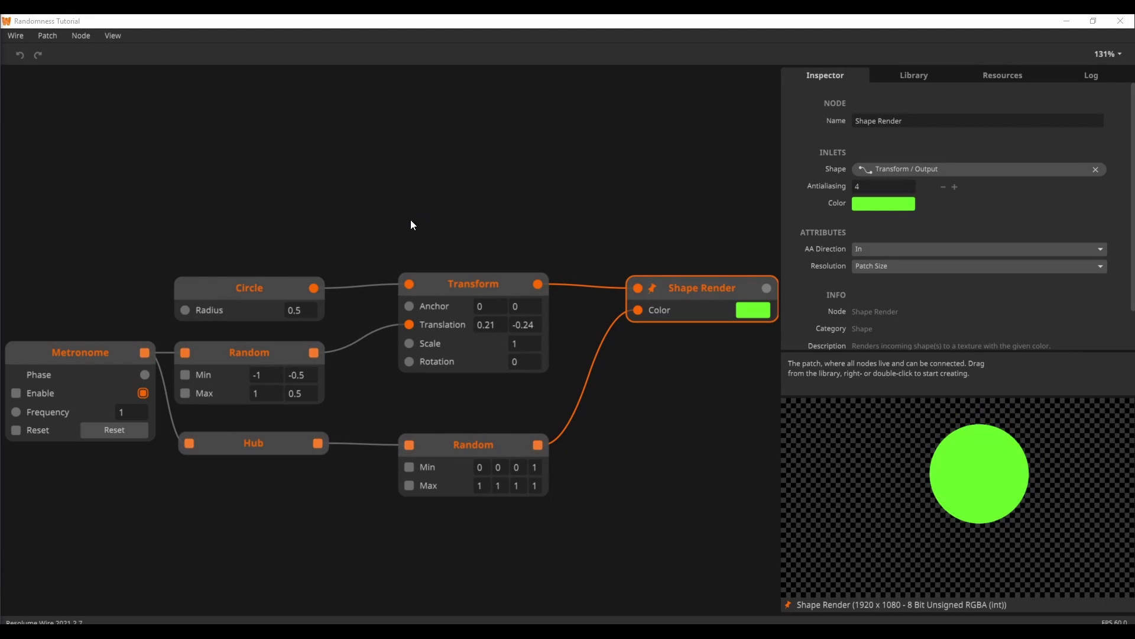
- Compare the settings and output types of the Random node driving the translation and the Random node driving the shape's color
{"action": "left_click", "coordinate": [295, 367]}
{"action": "left_click", "coordinate": [467, 448]}
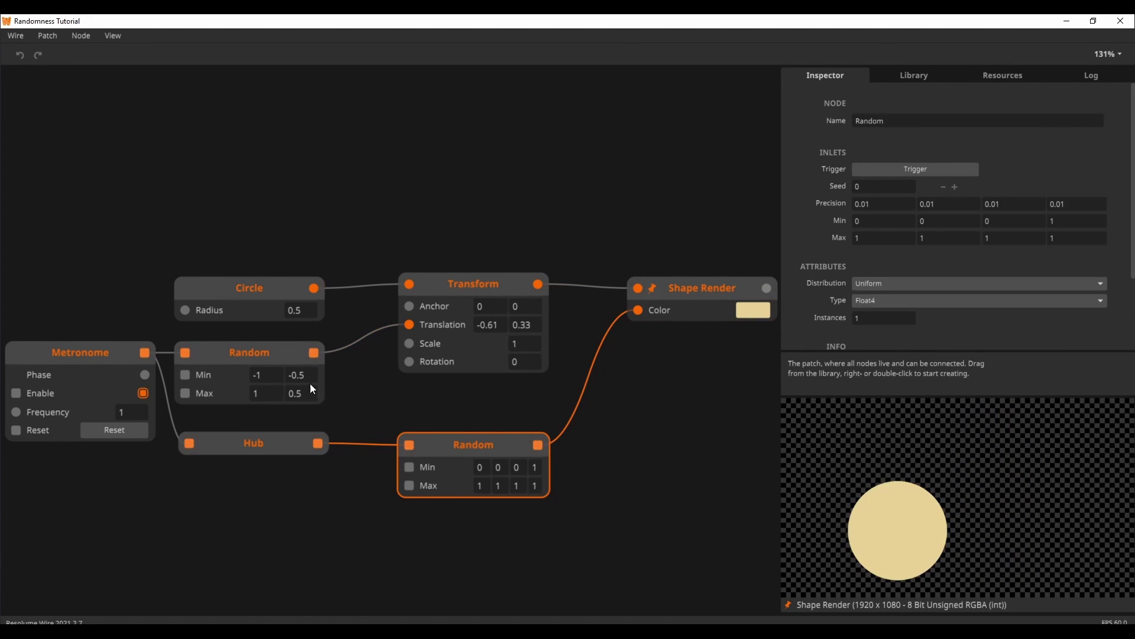
{"action": "left_click", "coordinate": [254, 353]}
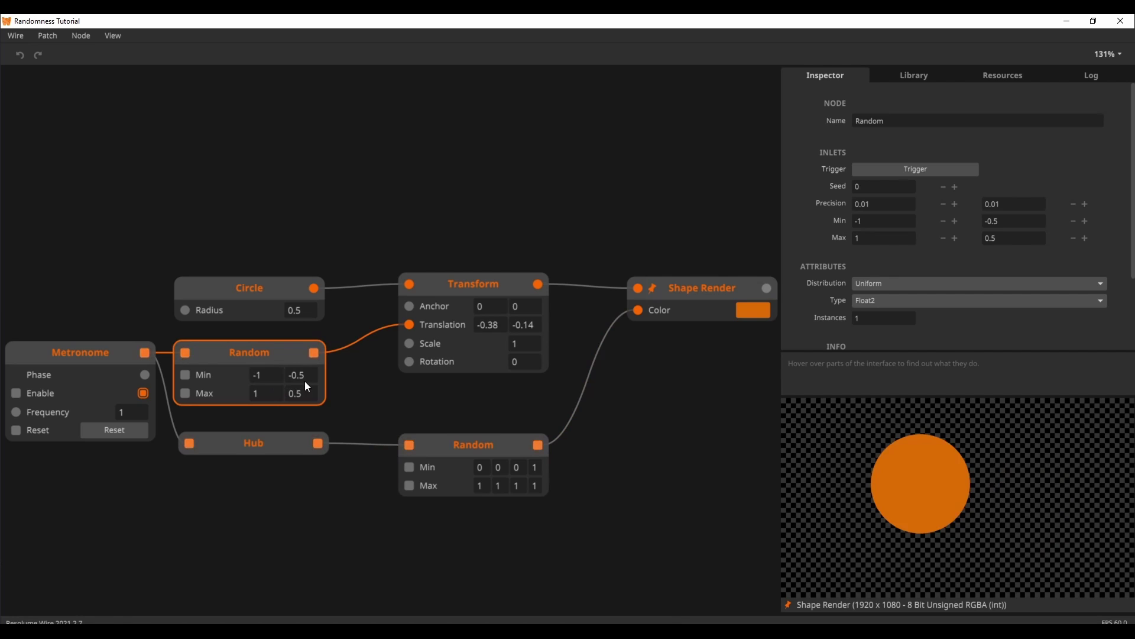
{"action": "mouse_move", "coordinate": [312, 354]}
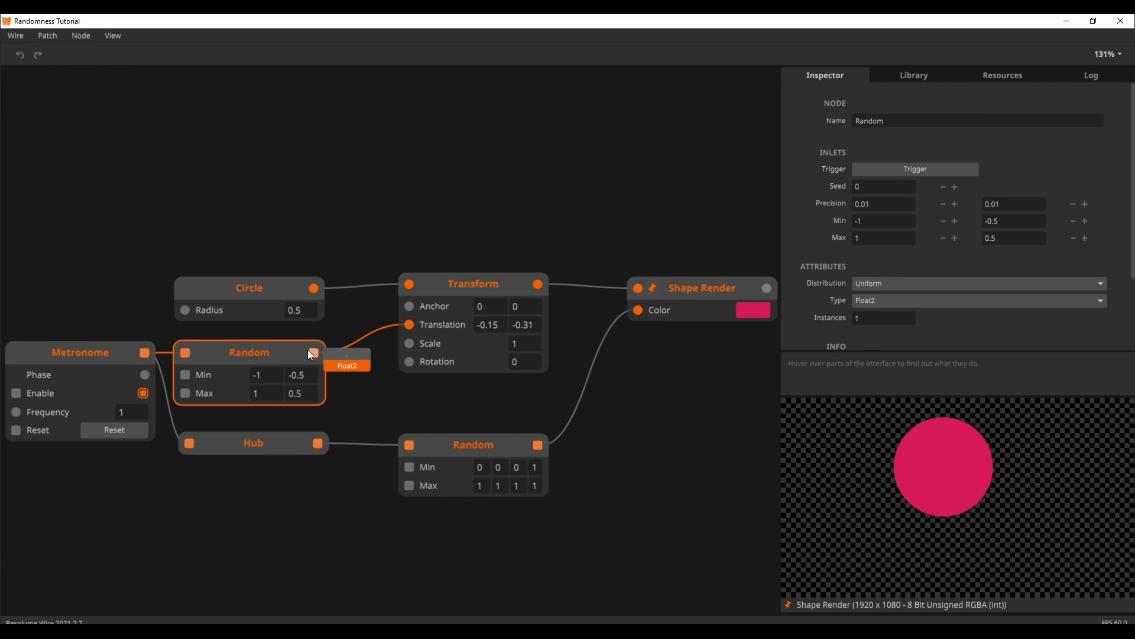
{"action": "left_click", "coordinate": [472, 452]}
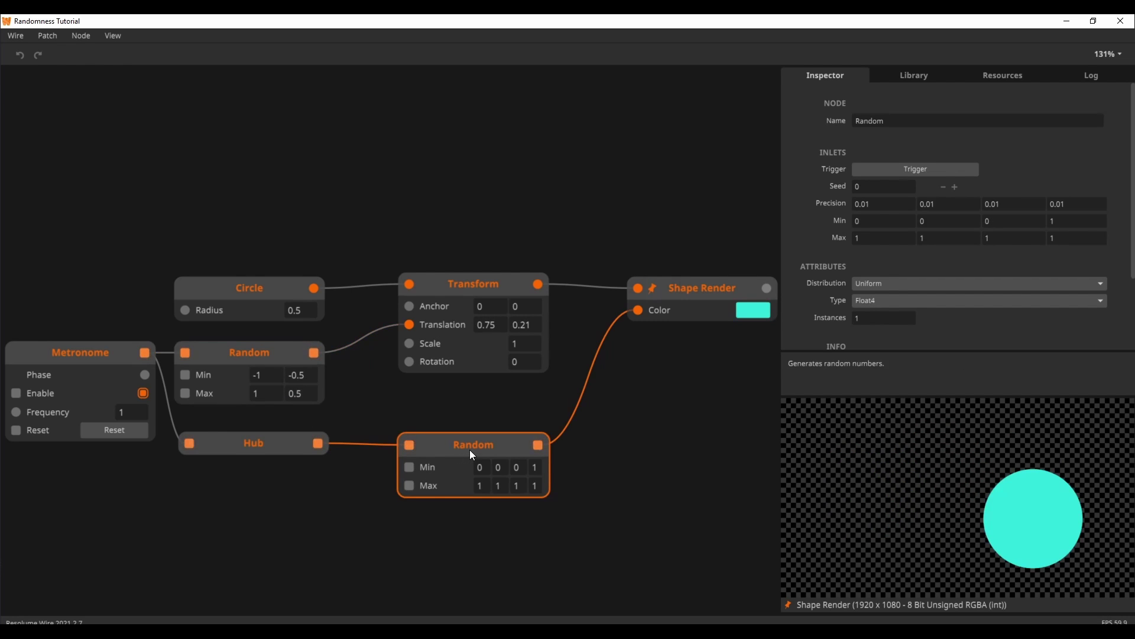
{"action": "mouse_move", "coordinate": [536, 449]}
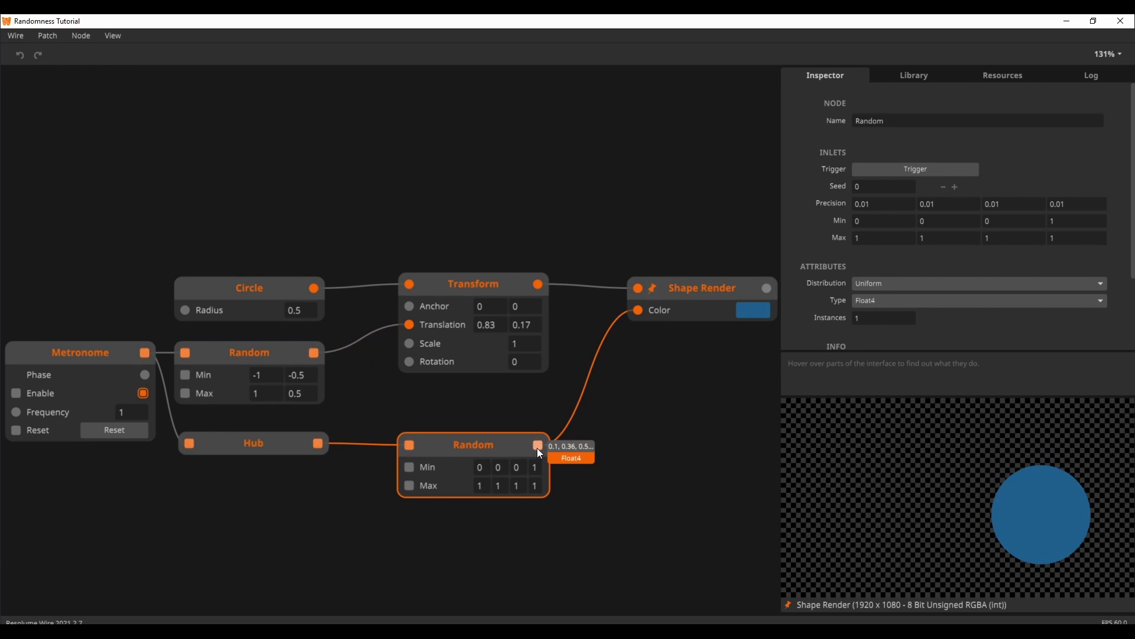
{"action": "mouse_move", "coordinate": [634, 317]}
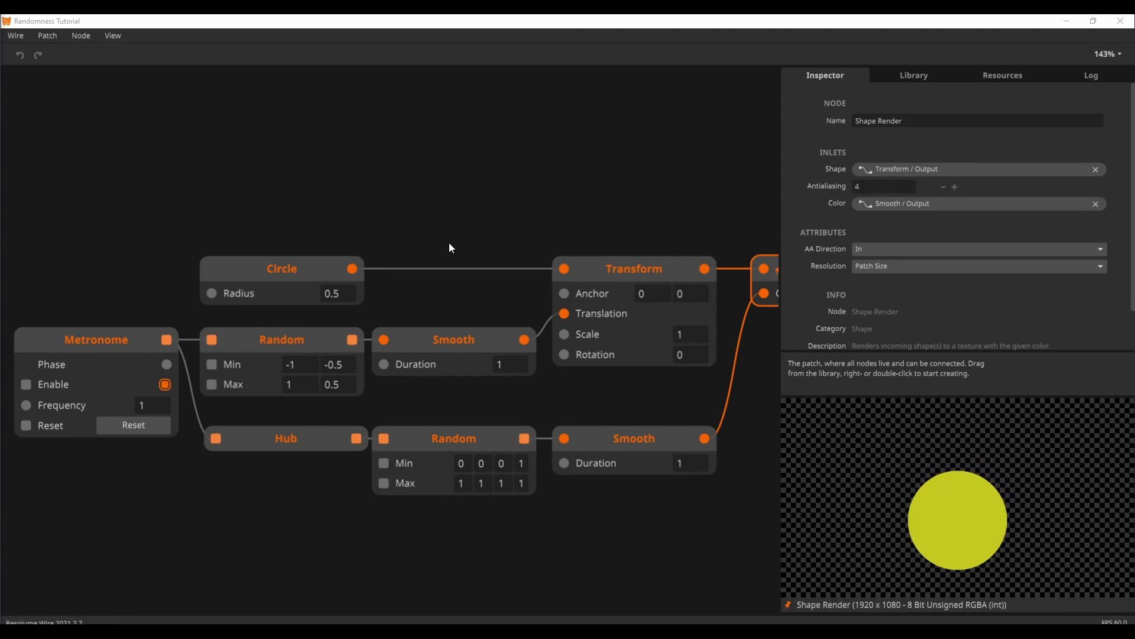
- Inspect the two Smooth nodes placed between the Random nodes and the Translation and Color inlets
{"action": "left_click", "coordinate": [429, 343]}
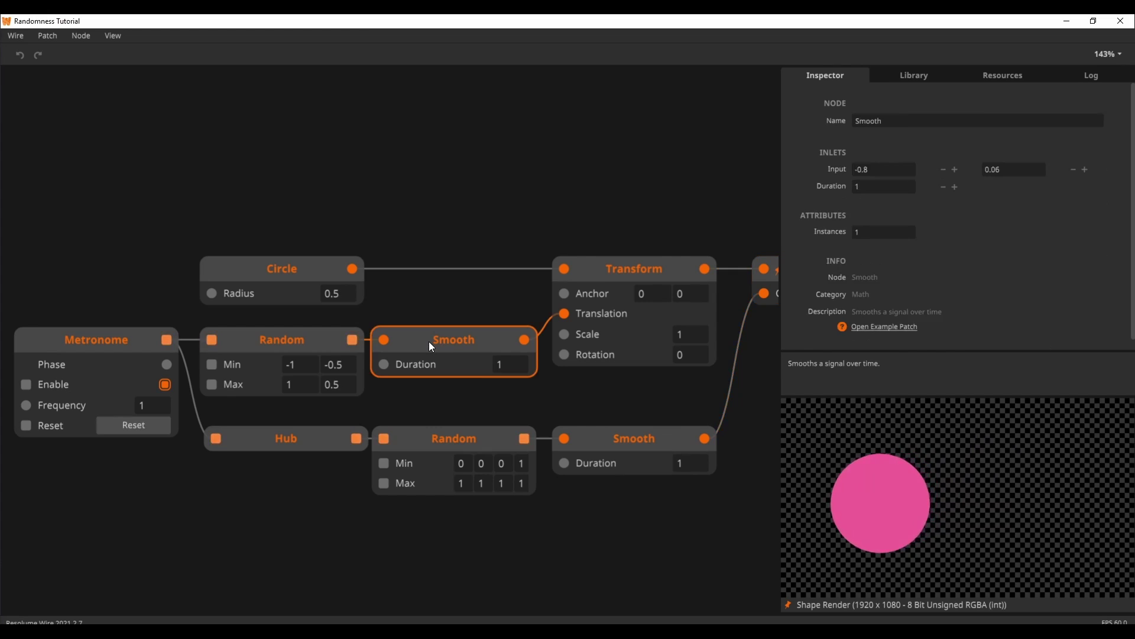
{"action": "left_click", "coordinate": [616, 442]}
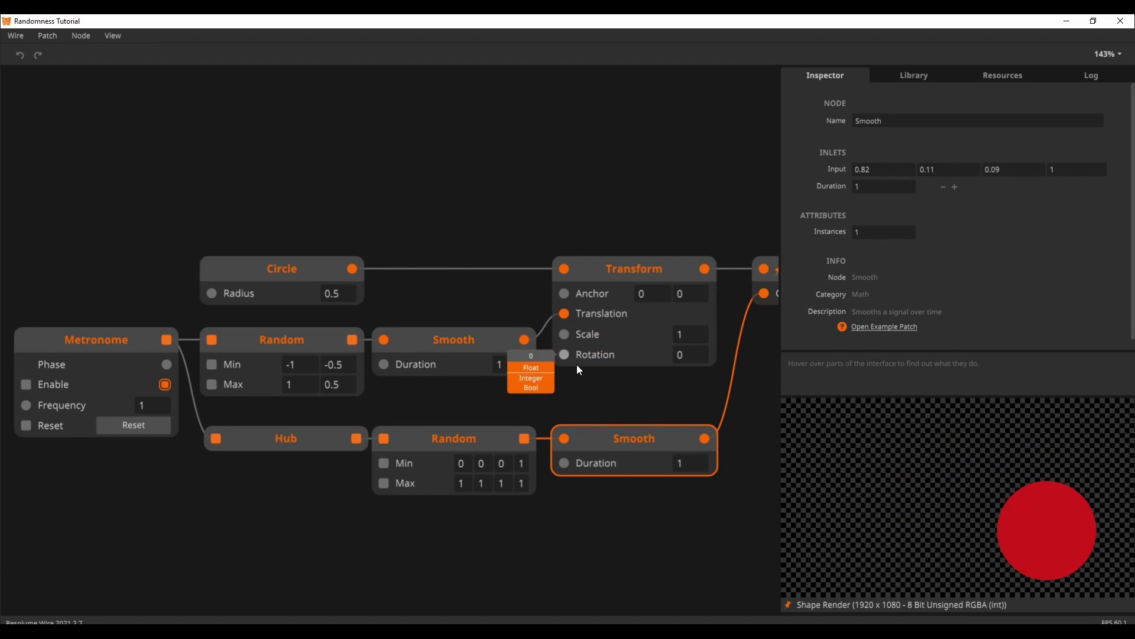
{"action": "mouse_move", "coordinate": [704, 436]}
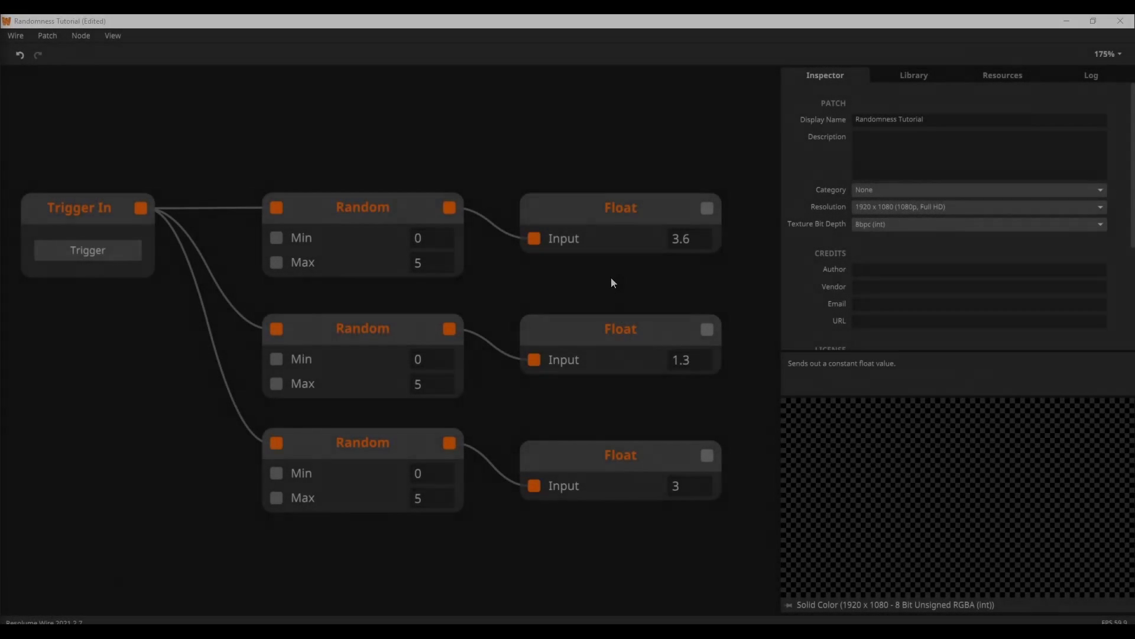
- Inspect the top Float and Random nodes, and fire the Trigger In node repeatedly to generate new random values
{"action": "left_click", "coordinate": [604, 239]}
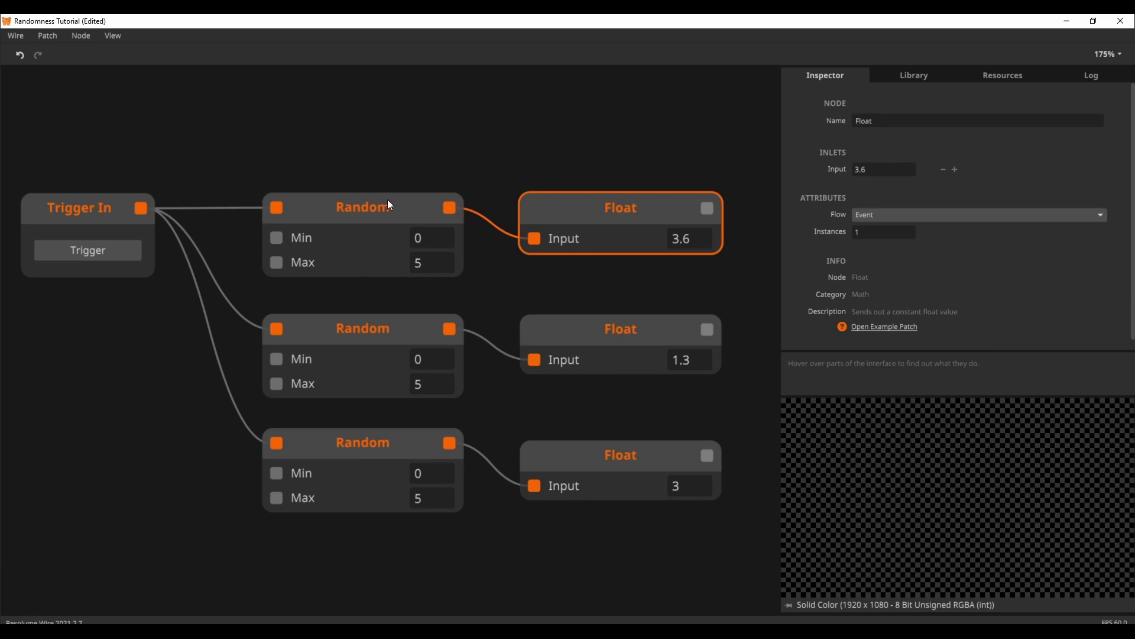
{"action": "left_click", "coordinate": [370, 205]}
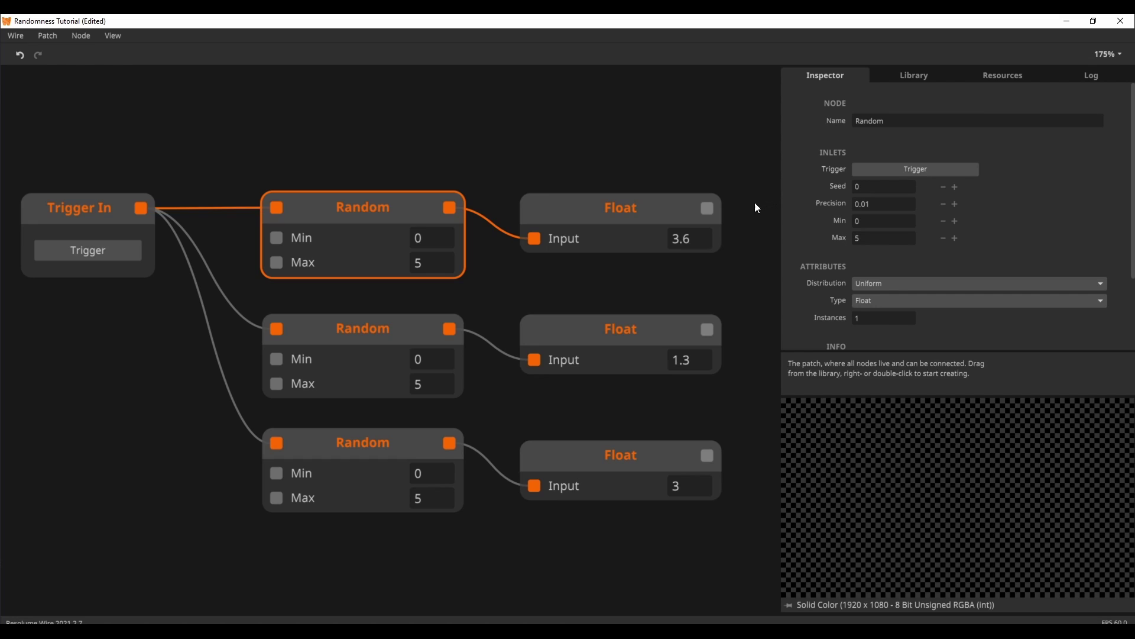
{"action": "left_click", "coordinate": [108, 248]}
{"action": "left_click", "coordinate": [104, 249]}
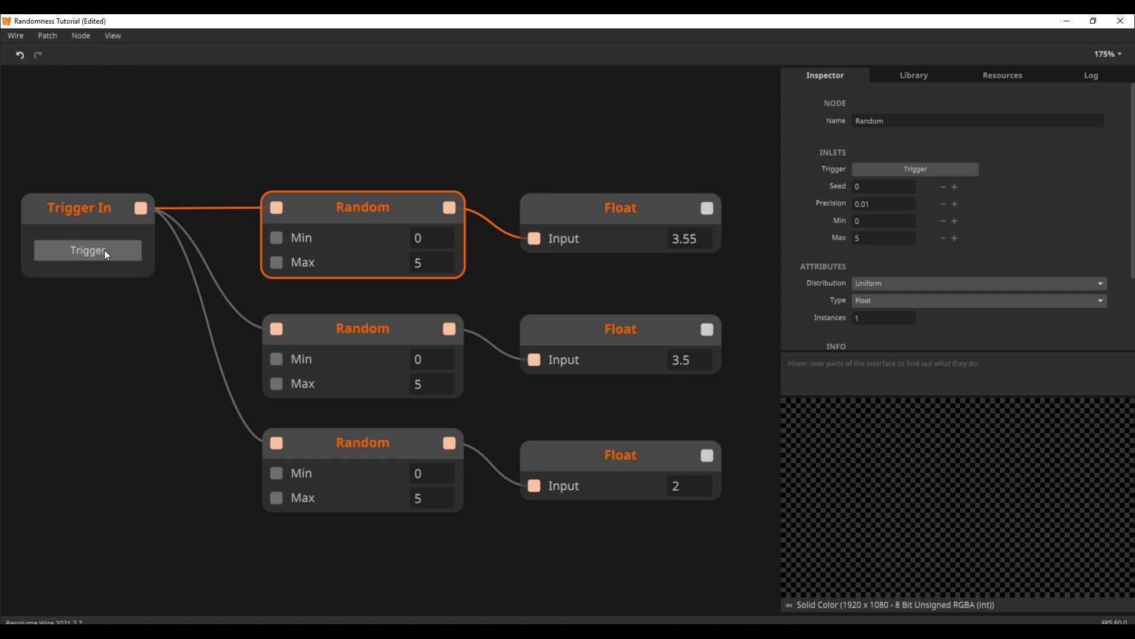
{"action": "left_click", "coordinate": [104, 250]}
{"action": "left_click", "coordinate": [104, 249]}
{"action": "left_click", "coordinate": [104, 249]}
{"action": "left_click", "coordinate": [105, 250]}
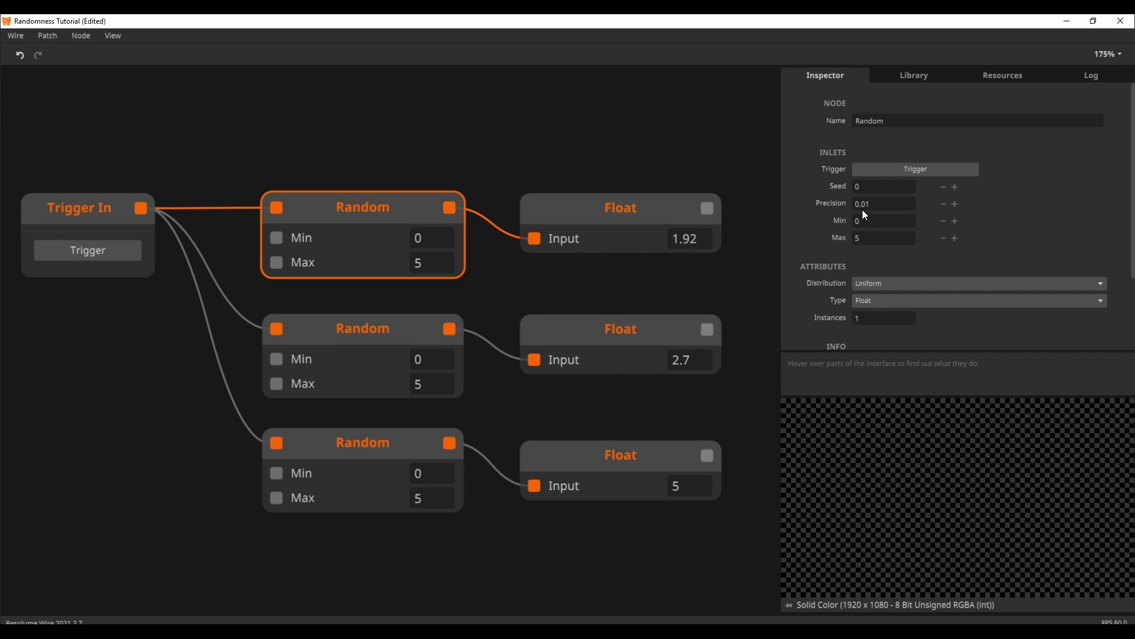
- Check the precision of the middle and bottom Random nodes, and fire the Trigger In node repeatedly to compare their outputs
{"action": "left_click", "coordinate": [330, 328]}
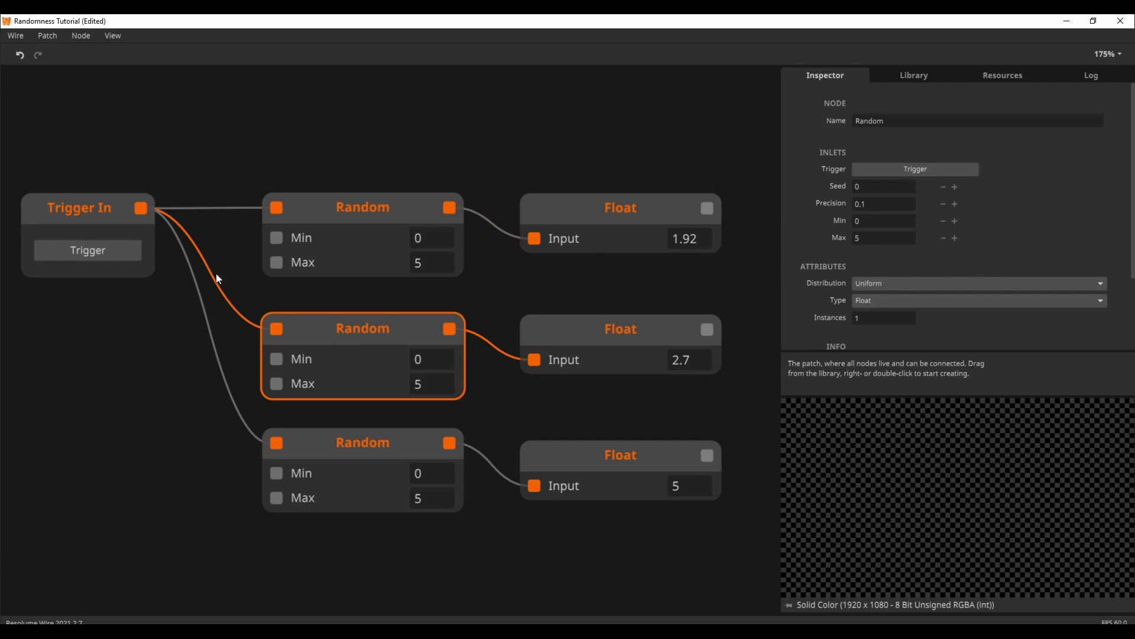
{"action": "left_click", "coordinate": [338, 445]}
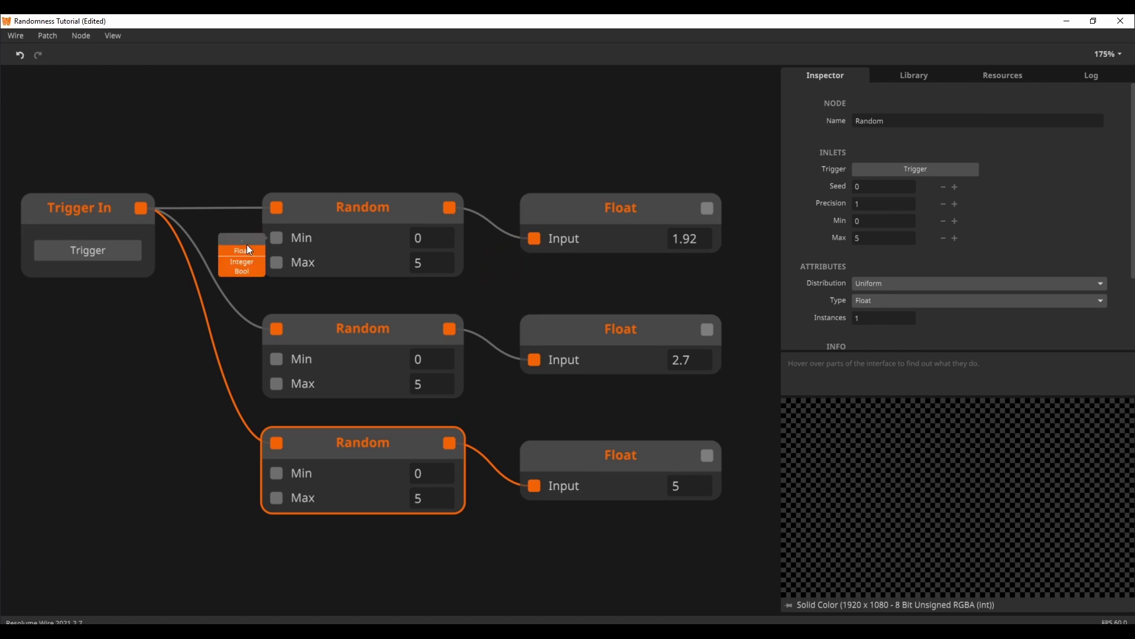
{"action": "left_click", "coordinate": [109, 257]}
{"action": "left_click", "coordinate": [109, 257]}
{"action": "left_click", "coordinate": [109, 257]}
{"action": "left_click", "coordinate": [109, 257]}
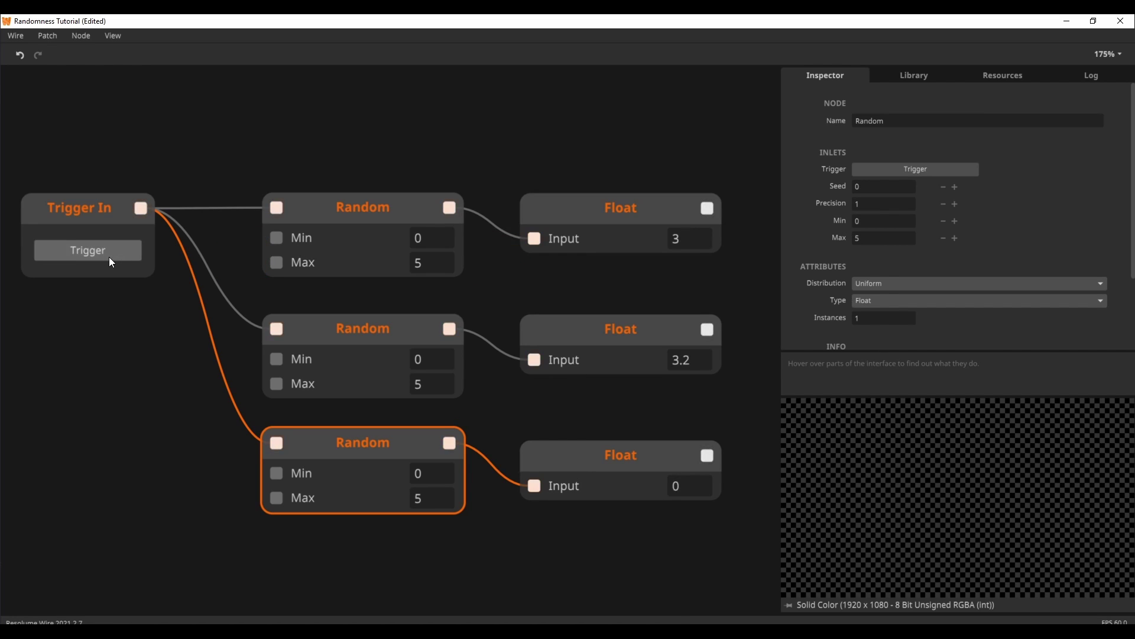
{"action": "left_click", "coordinate": [109, 256]}
{"action": "left_click", "coordinate": [108, 256]}
{"action": "left_click", "coordinate": [109, 257]}
{"action": "left_click", "coordinate": [109, 256]}
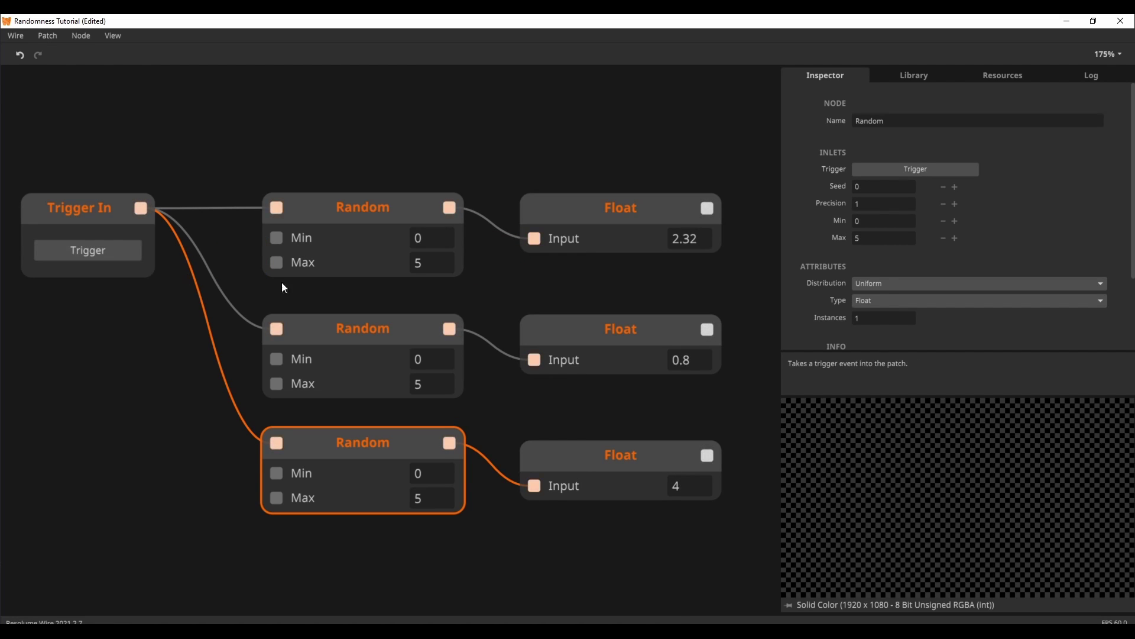
- Set the bottom Random node's seed to 10, and inspect the Trigger In and top Random nodes
{"action": "left_click", "coordinate": [877, 188]}
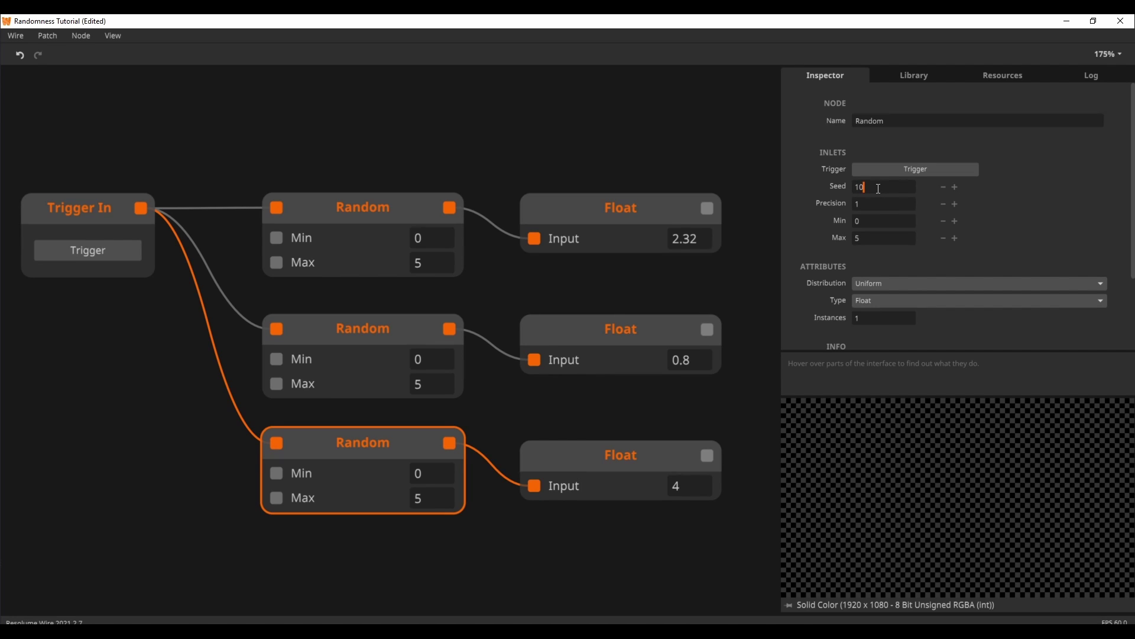
{"action": "left_click", "coordinate": [539, 154]}
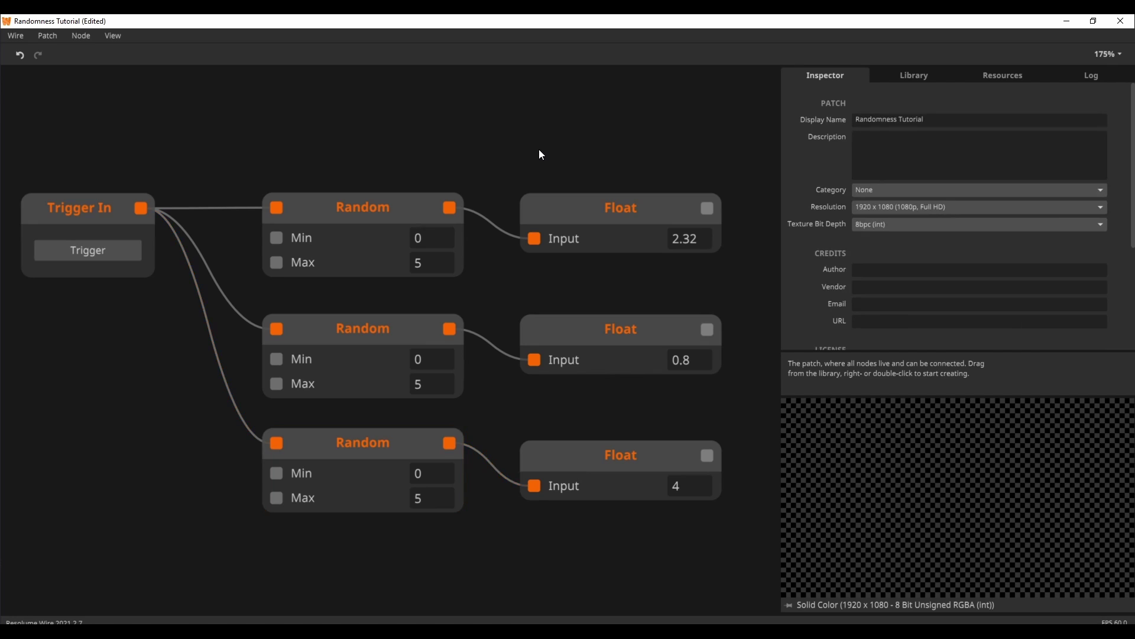
{"action": "left_click", "coordinate": [109, 211]}
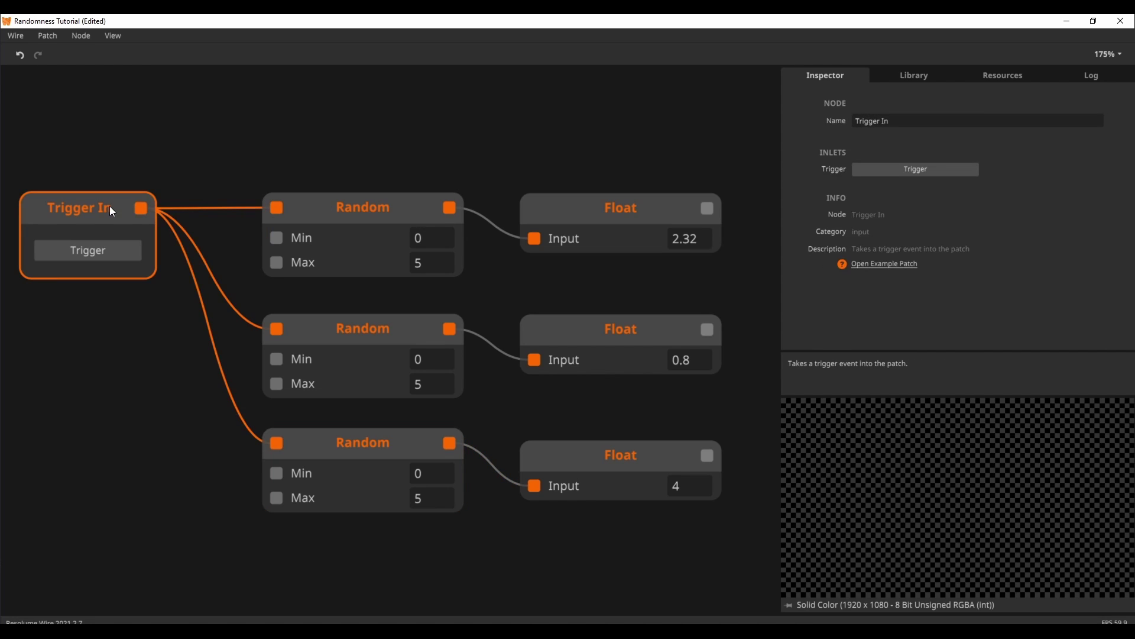
{"action": "left_click", "coordinate": [328, 211]}
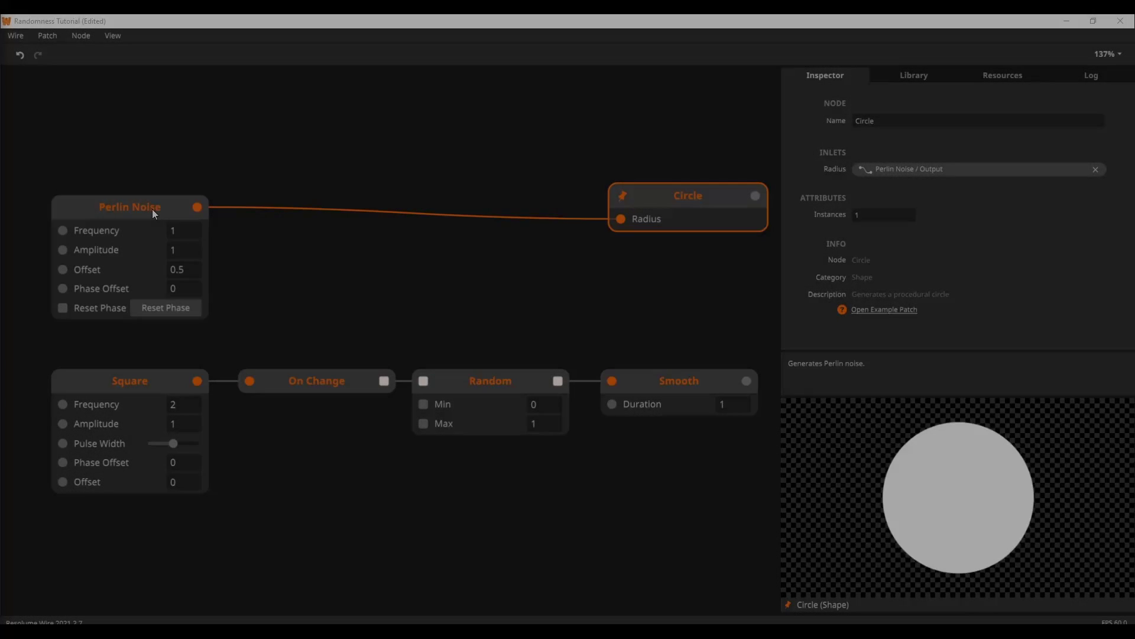
- Inspect the Perlin Noise node's settings and its output feeding the Circle's radius
{"action": "left_click", "coordinate": [152, 208]}
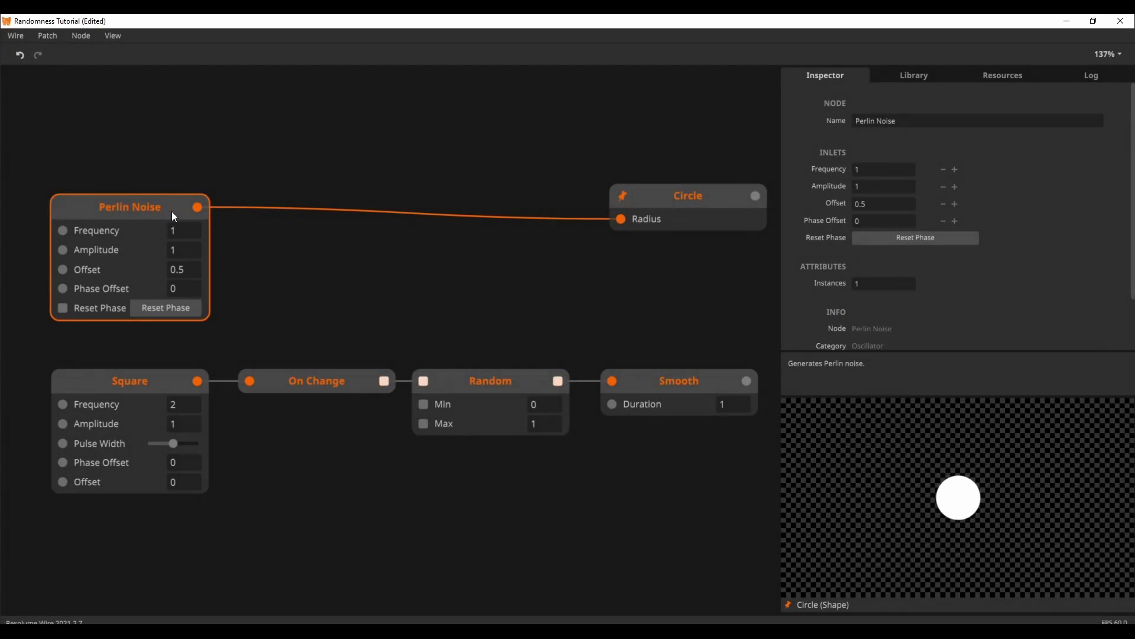
{"action": "mouse_move", "coordinate": [190, 208]}
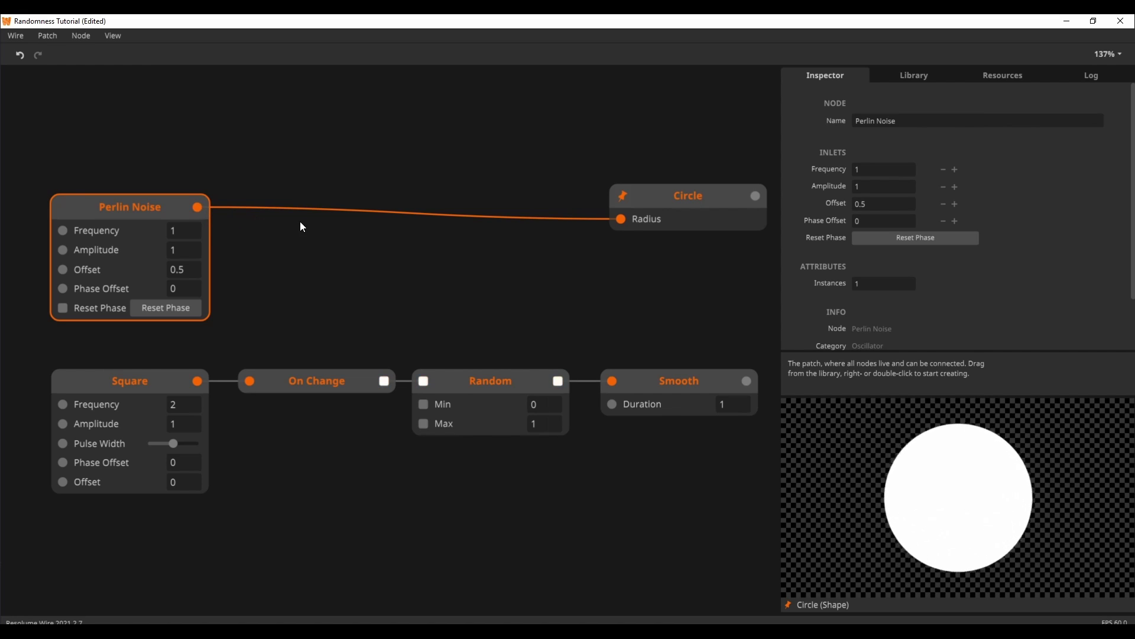
{"action": "mouse_move", "coordinate": [621, 220]}
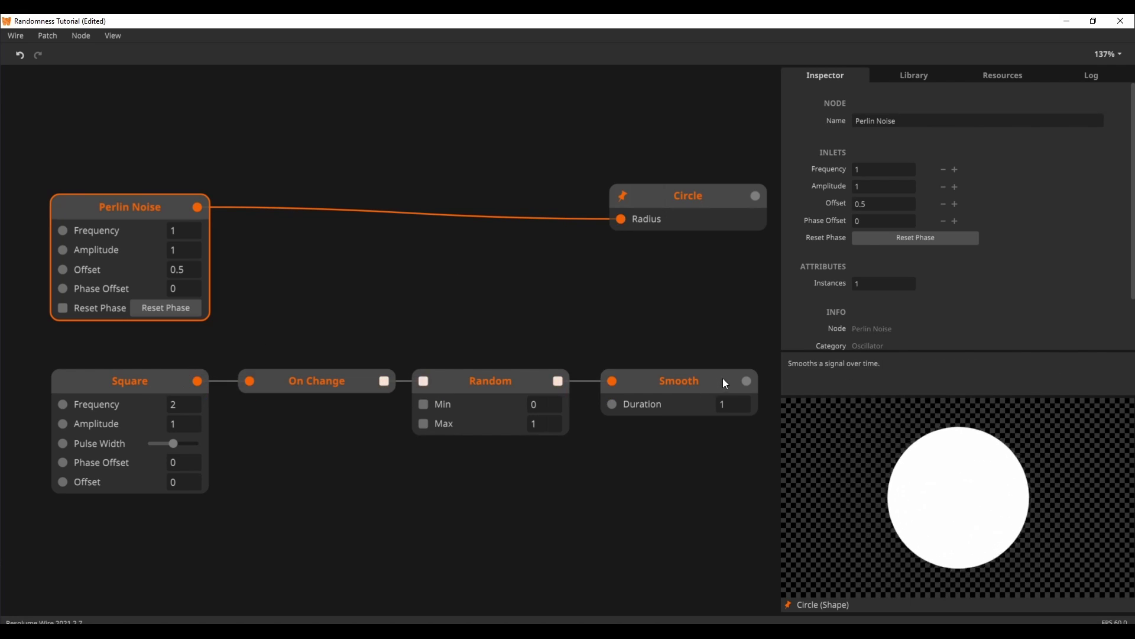
- Try the Smooth node's output as the Circle's radius source, and reconnect the Perlin Noise output to the radius
{"action": "left_click_drag", "start_coordinate": [746, 381], "coordinate": [619, 220]}
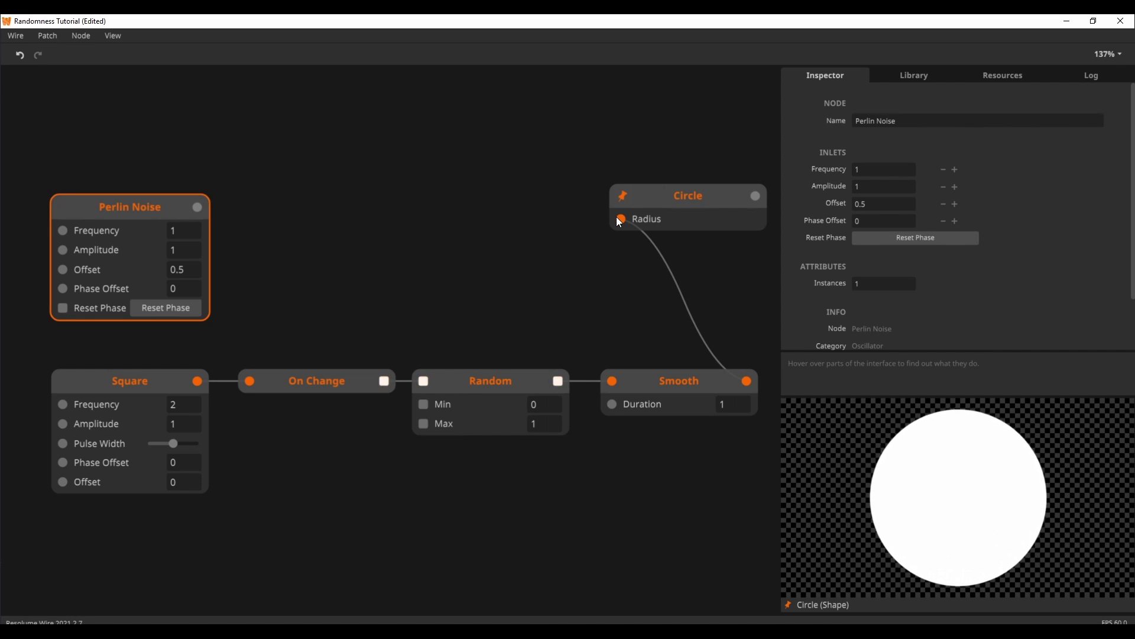
{"action": "left_click_drag", "start_coordinate": [198, 207], "coordinate": [619, 219]}
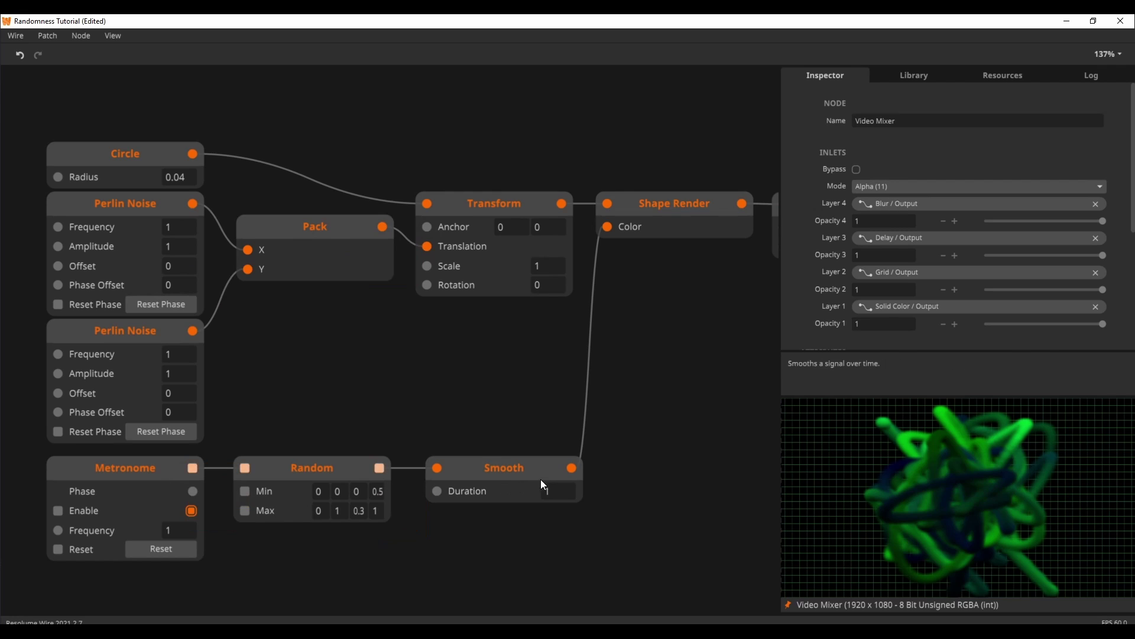
- Examine the rest of the patch from Shape Render through Drop Shadow and Blur to the Video Mixer and Delay
{"action": "left_click_drag", "start_coordinate": [651, 319], "coordinate": [313, 334]}
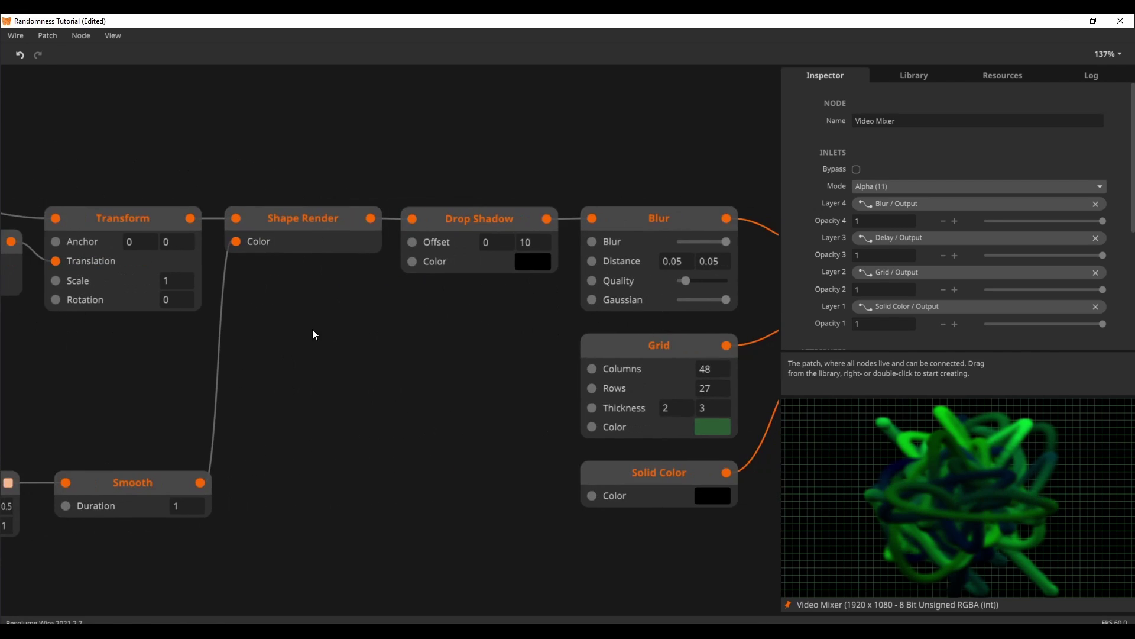
{"action": "scroll", "coordinate": [313, 334], "scroll_direction": "right", "scroll_amount": 5}
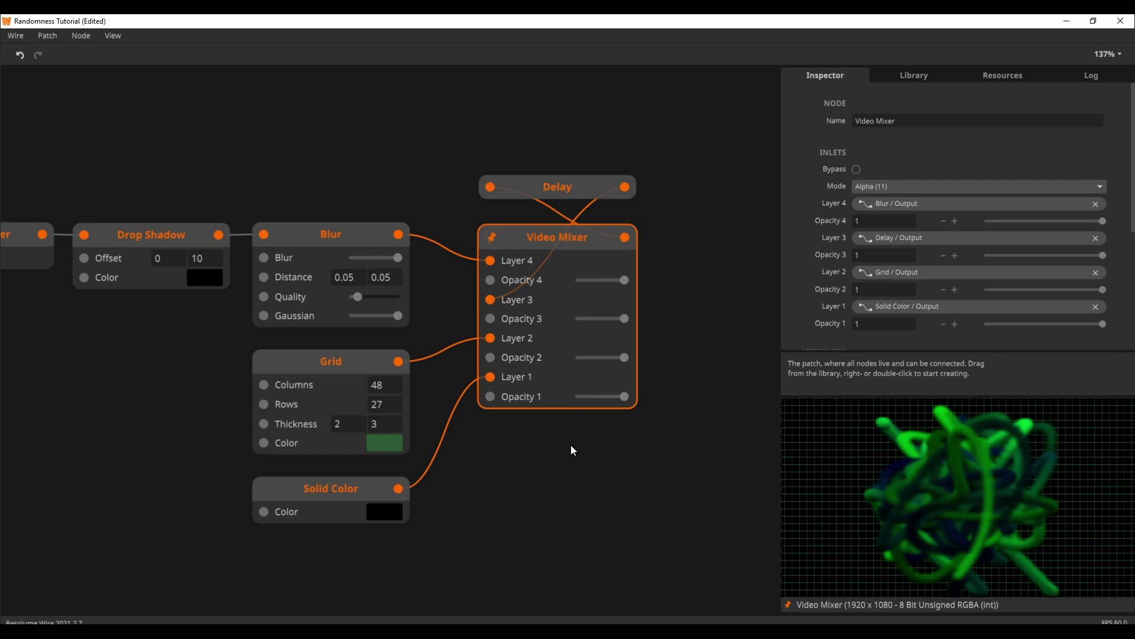
{"action": "left_click_drag", "start_coordinate": [563, 457], "coordinate": [597, 431]}
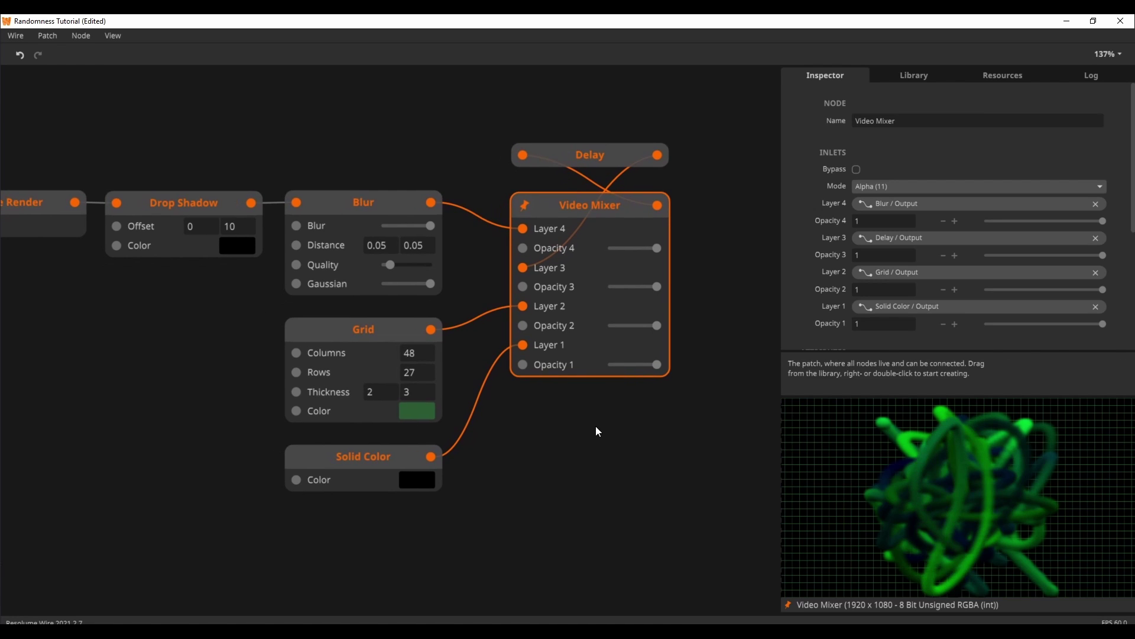